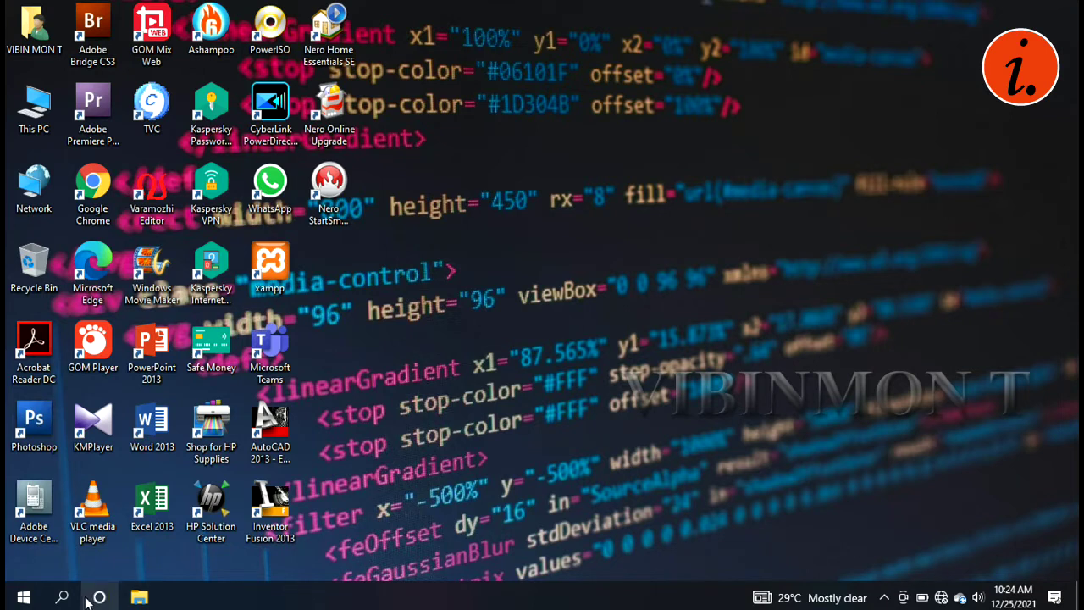
Switch to File Explorer and examine the drives in This PC and the folders stored on New Volume (G:).
{"action": "left_click", "coordinate": [140, 598]}
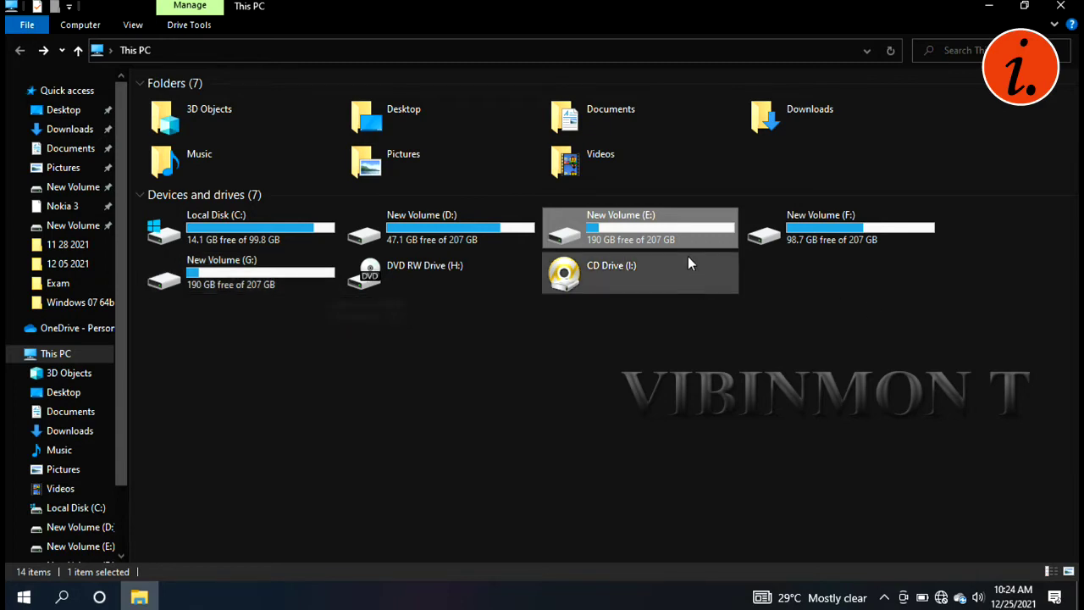
{"action": "left_click", "coordinate": [307, 268]}
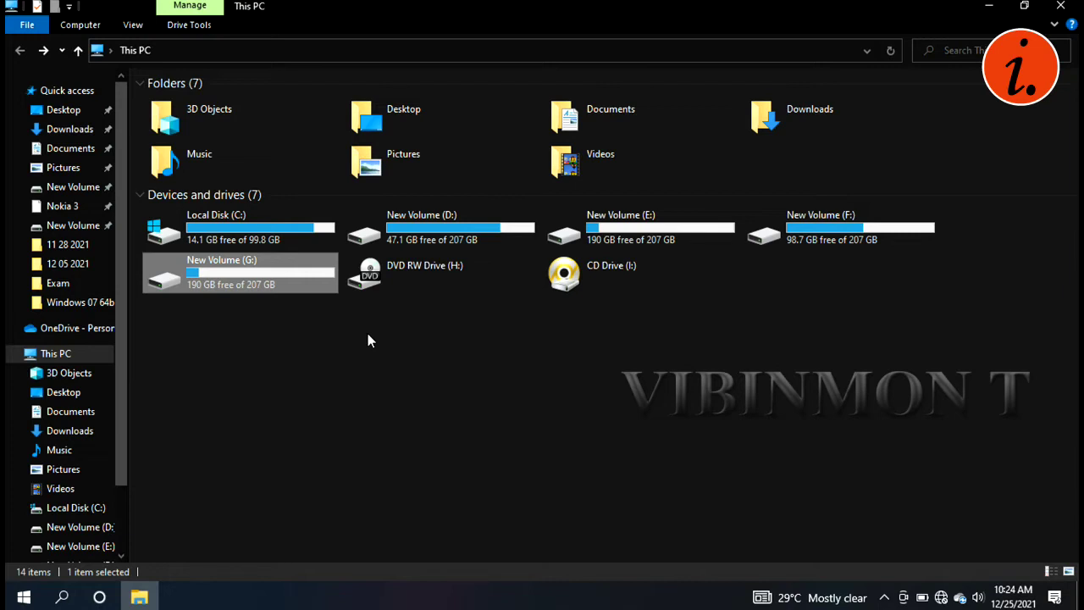
{"action": "double_click", "coordinate": [260, 282]}
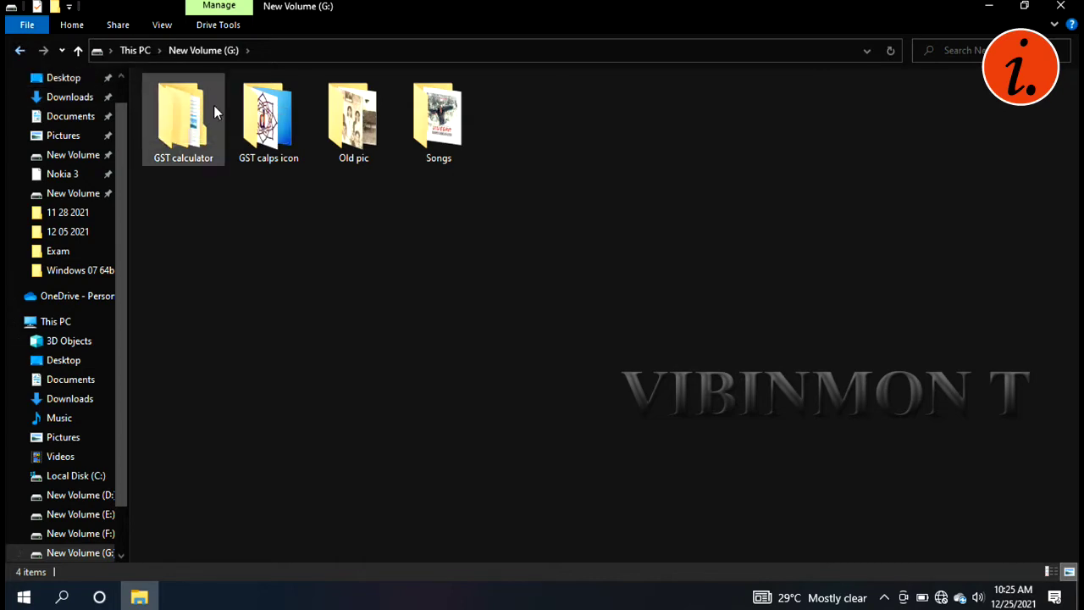
{"action": "left_click", "coordinate": [343, 124]}
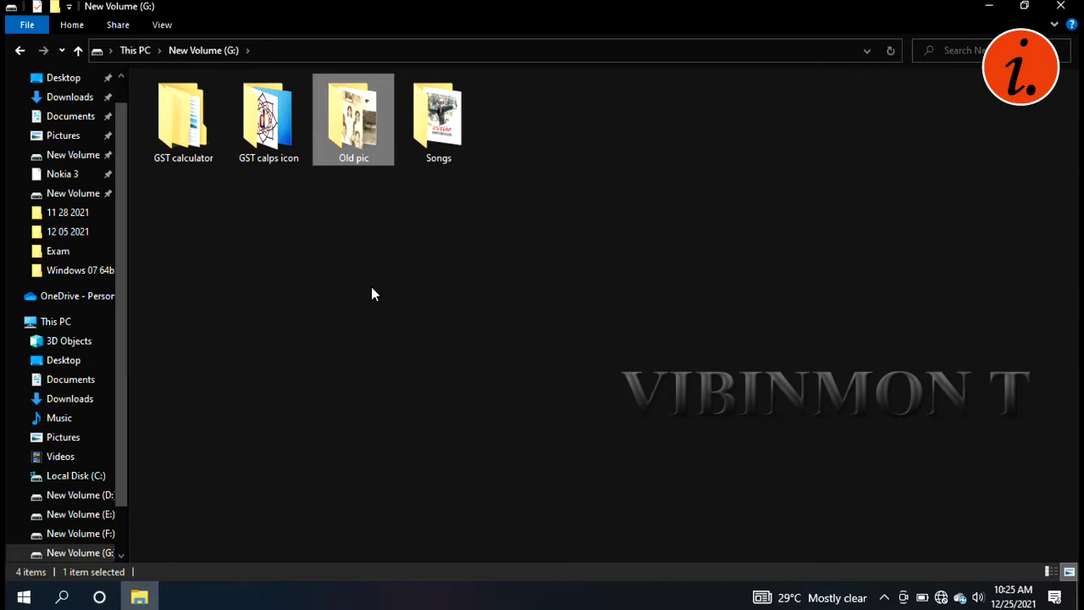
{"action": "left_click", "coordinate": [22, 52]}
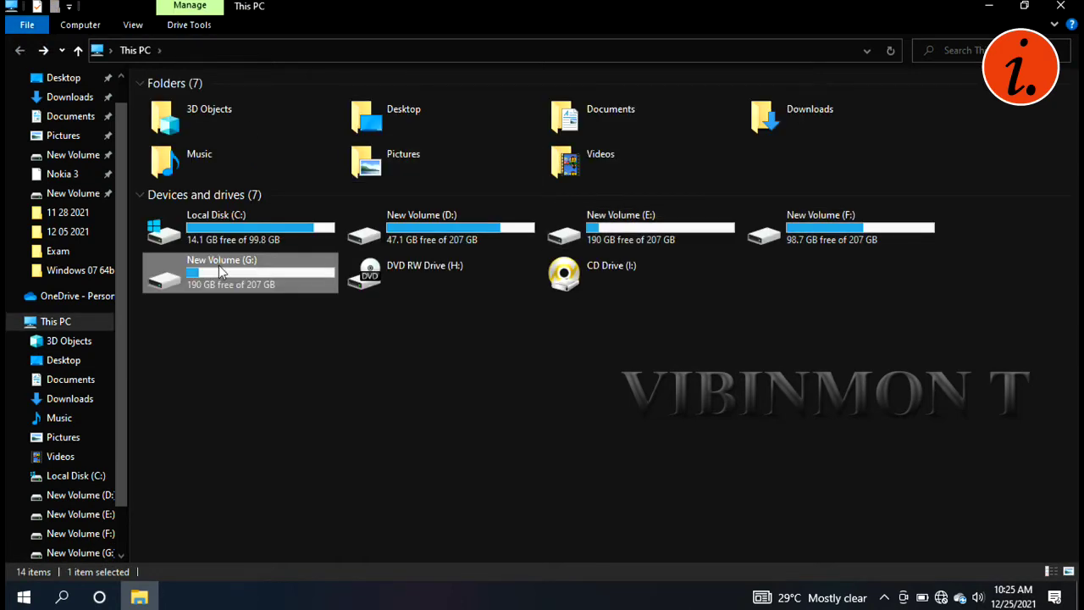
{"action": "double_click", "coordinate": [287, 279]}
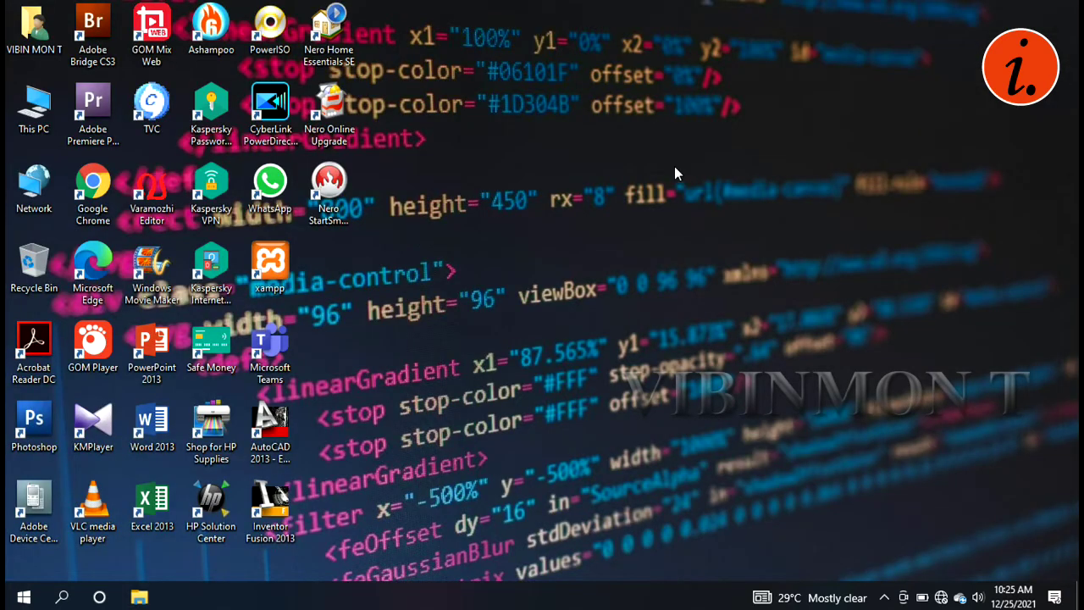
Open Computer Management for this PC, show Disk Management in a maximized window and select New Volume (G:).
{"action": "right_click", "coordinate": [15, 110]}
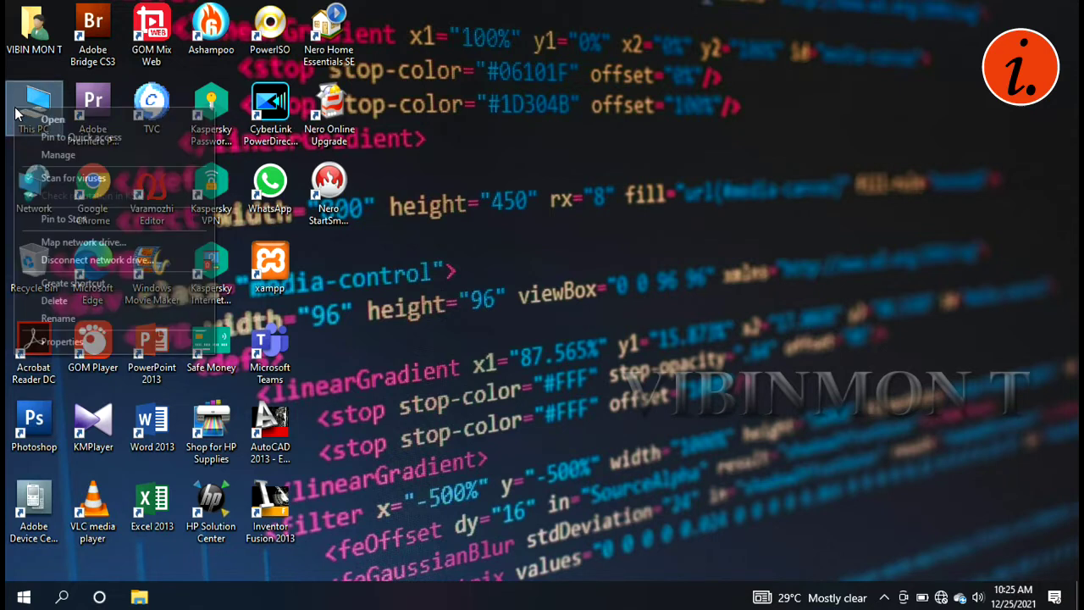
{"action": "left_click", "coordinate": [59, 155]}
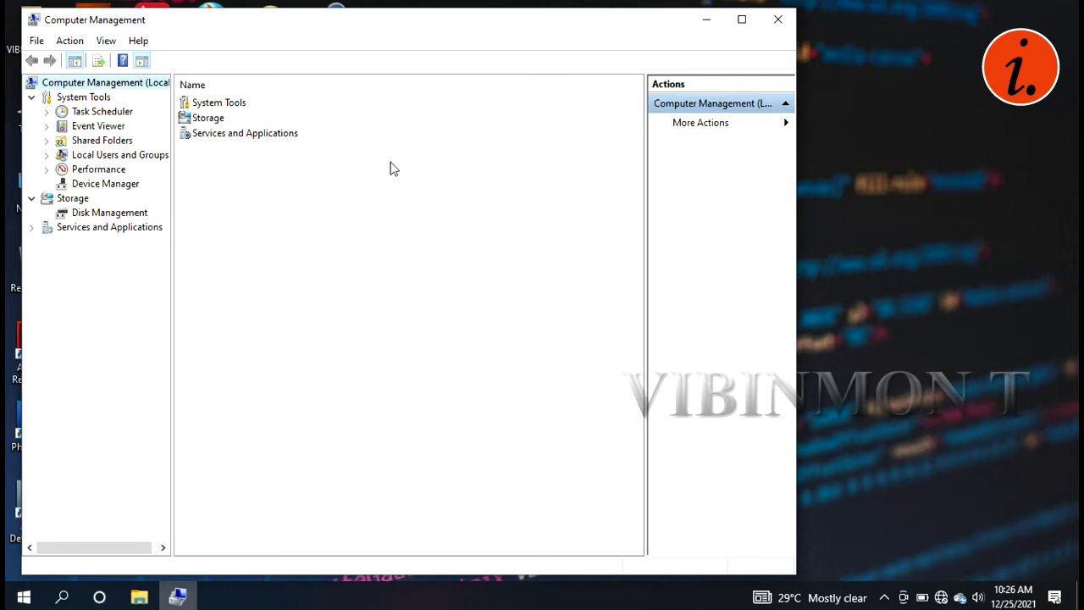
{"action": "left_click", "coordinate": [108, 216]}
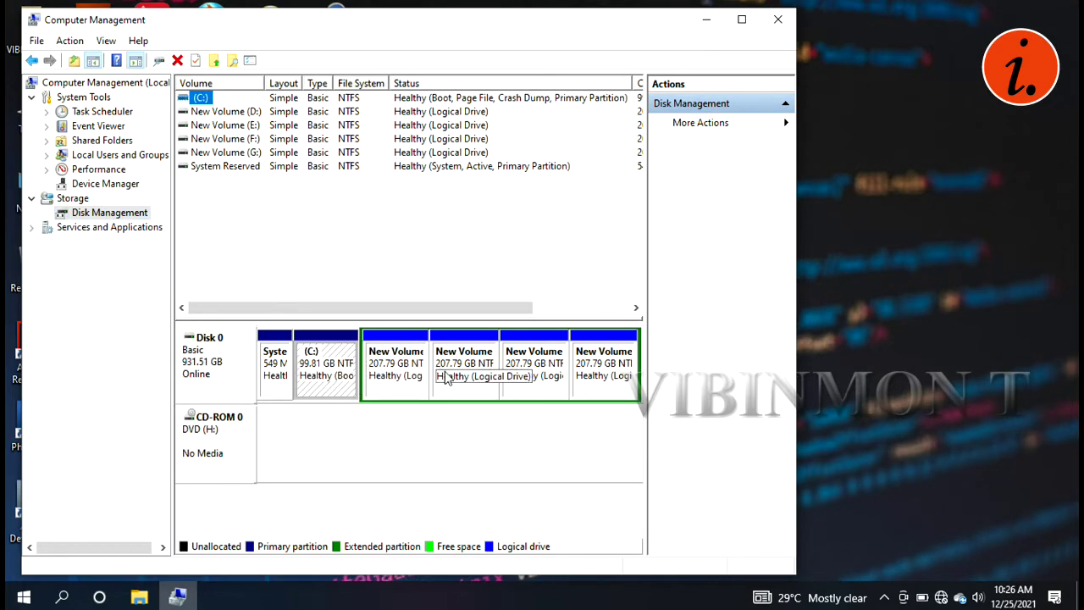
{"action": "left_click", "coordinate": [494, 381]}
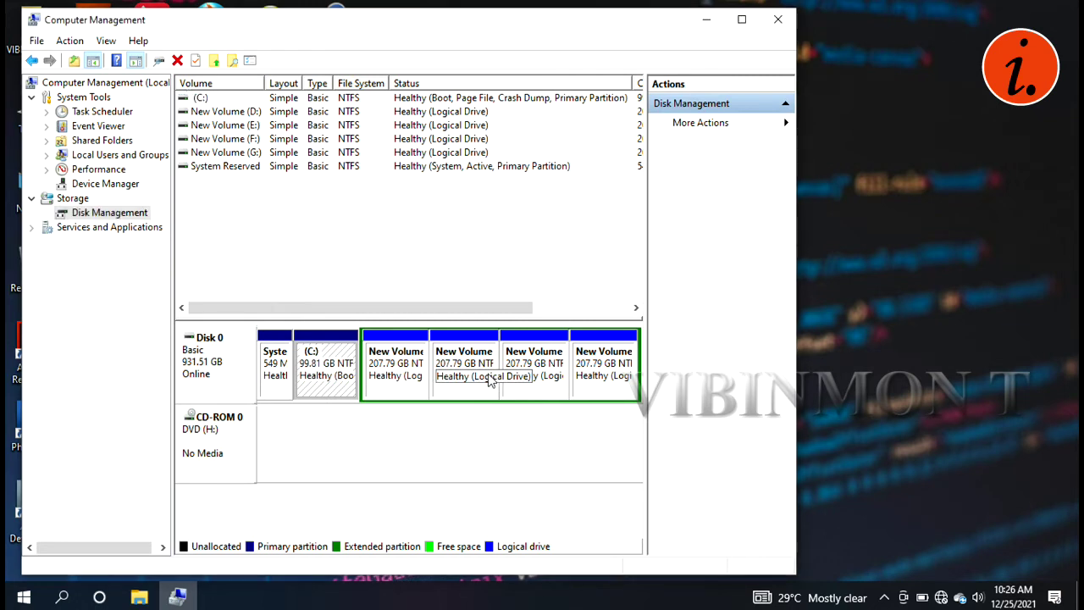
{"action": "left_click", "coordinate": [234, 154]}
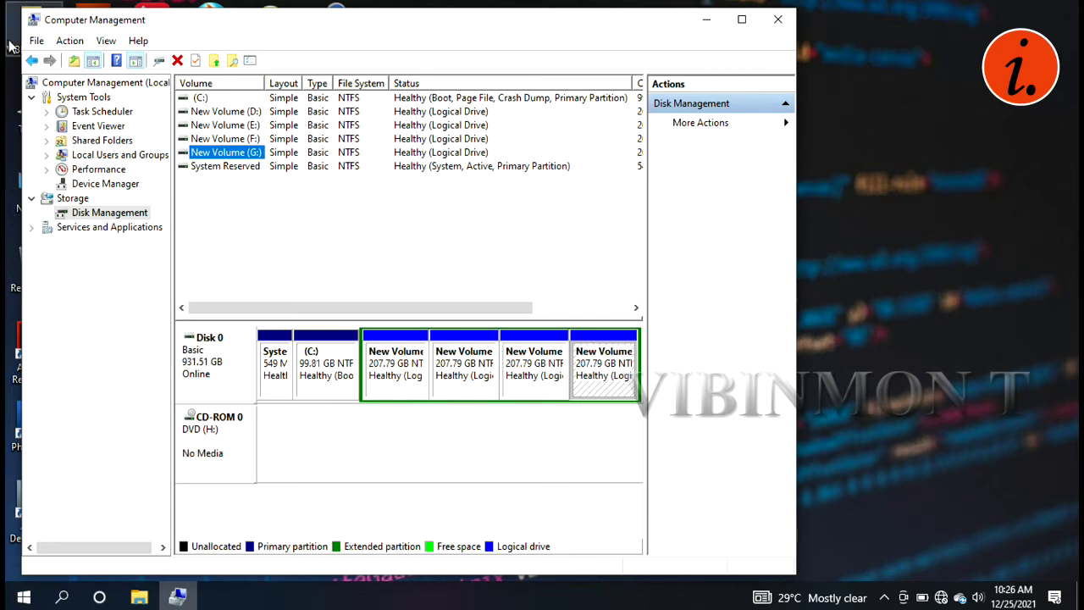
{"action": "left_click", "coordinate": [743, 26]}
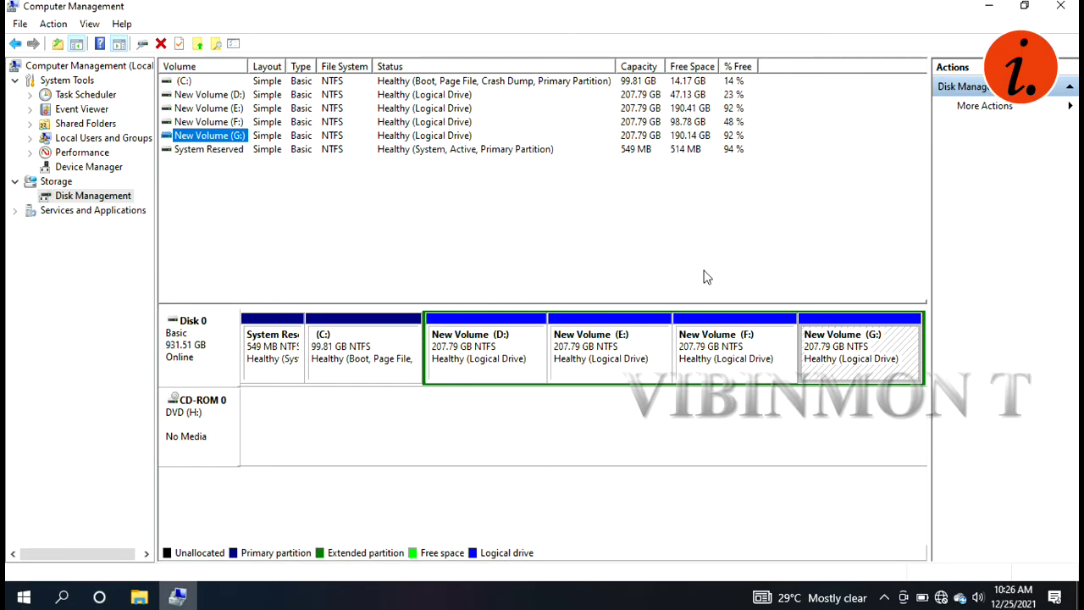
Shrink New Volume (G:) on Disk 0 by 10240 MB.
{"action": "left_click", "coordinate": [770, 362]}
{"action": "left_click", "coordinate": [865, 359]}
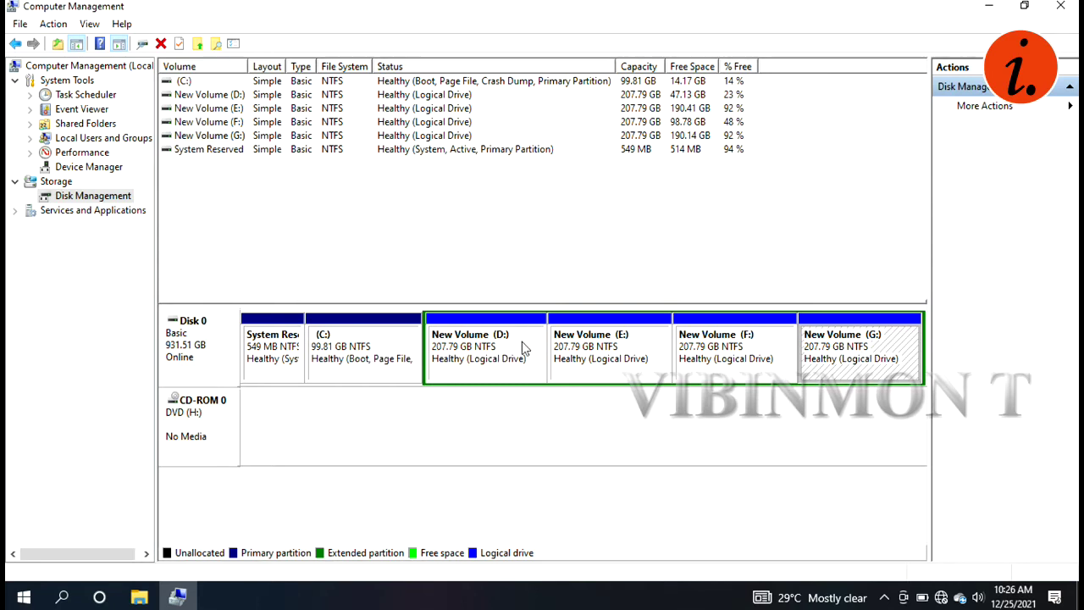
{"action": "left_click", "coordinate": [733, 374]}
{"action": "left_click", "coordinate": [837, 358]}
{"action": "right_click", "coordinate": [844, 365]}
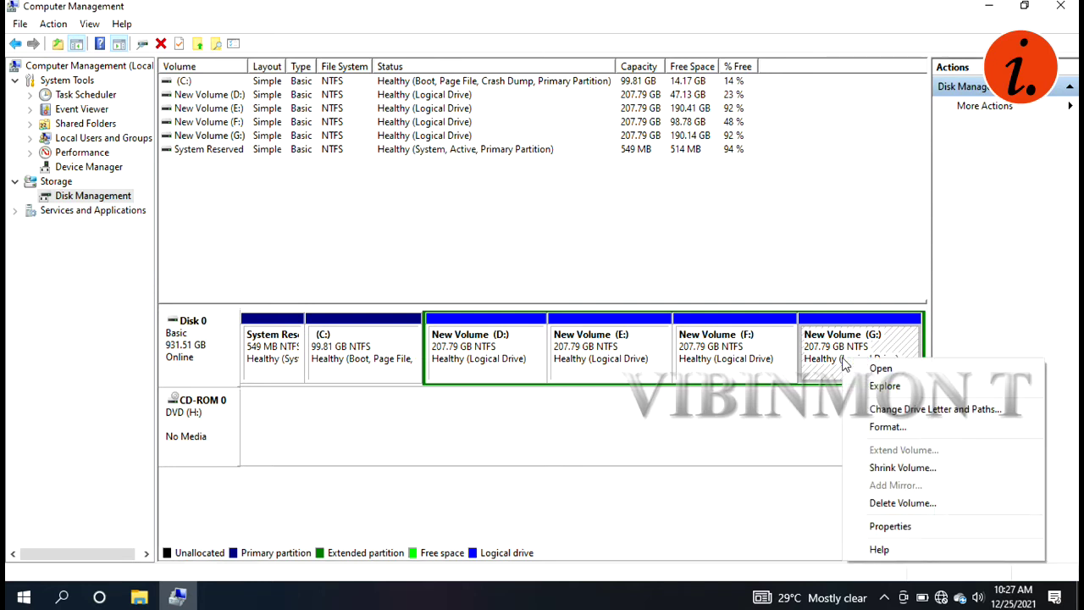
{"action": "left_click", "coordinate": [902, 469]}
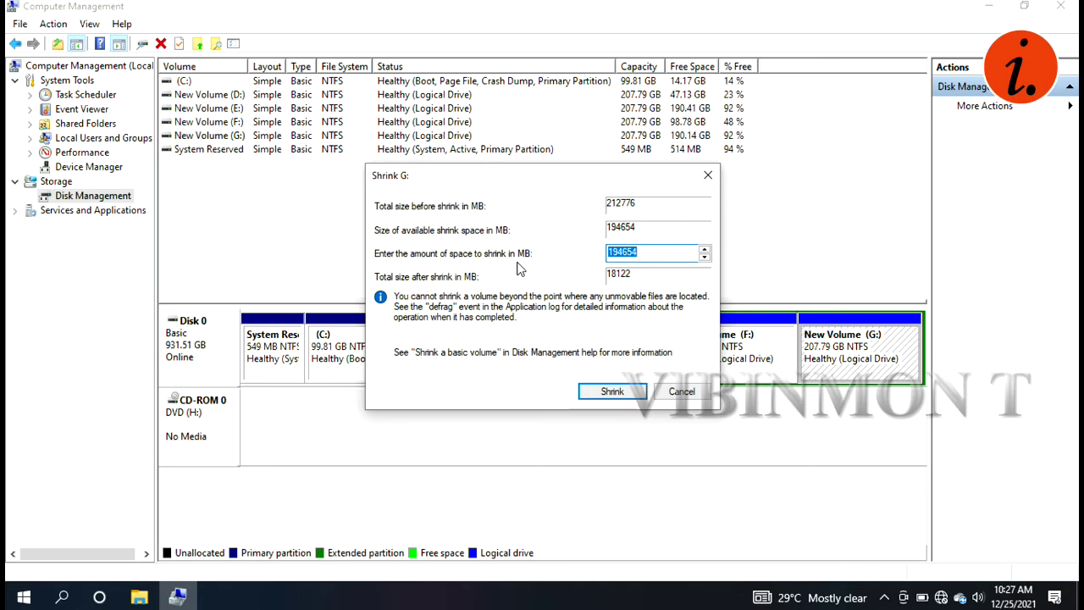
{"action": "type", "text": "10240"}
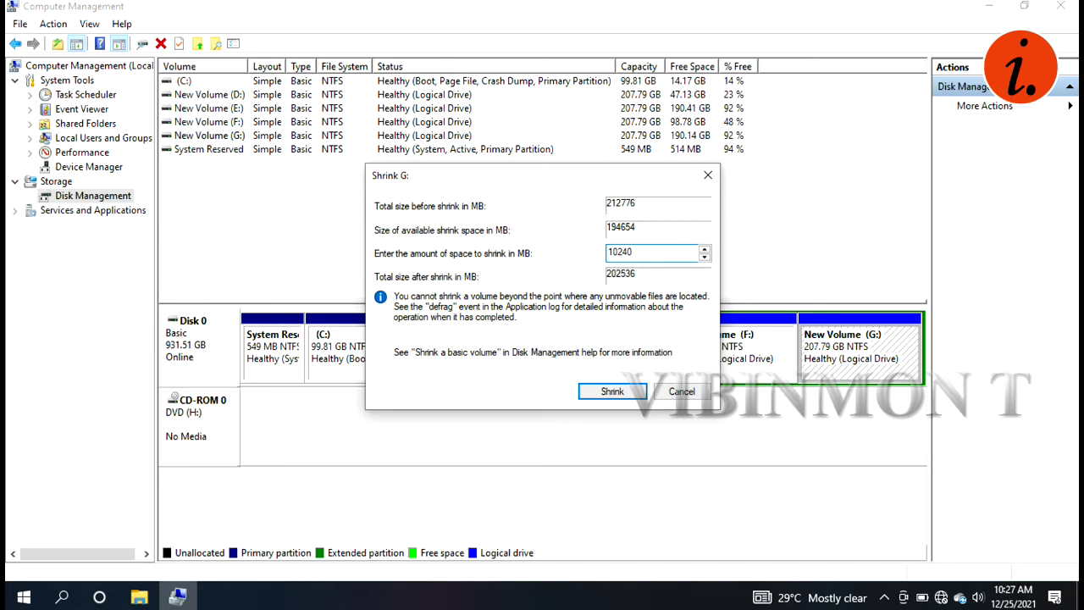
{"action": "left_click", "coordinate": [613, 393]}
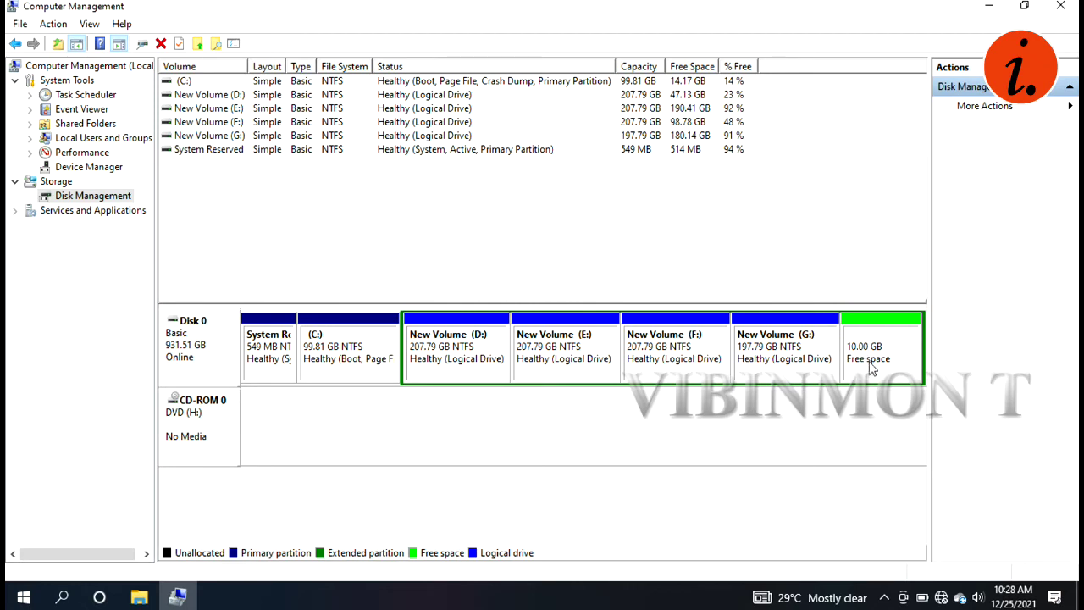
Select the free space on Disk 0, then refresh This PC in File Explorer to check the drive list and return to Disk Management.
{"action": "left_click", "coordinate": [830, 369]}
{"action": "left_click", "coordinate": [875, 366]}
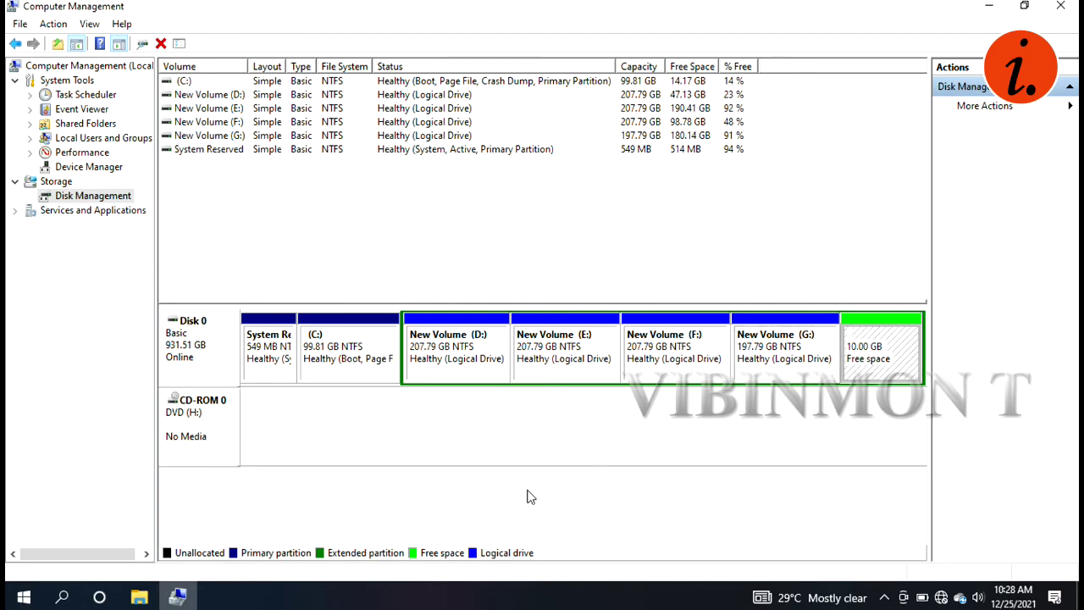
{"action": "left_click", "coordinate": [139, 597]}
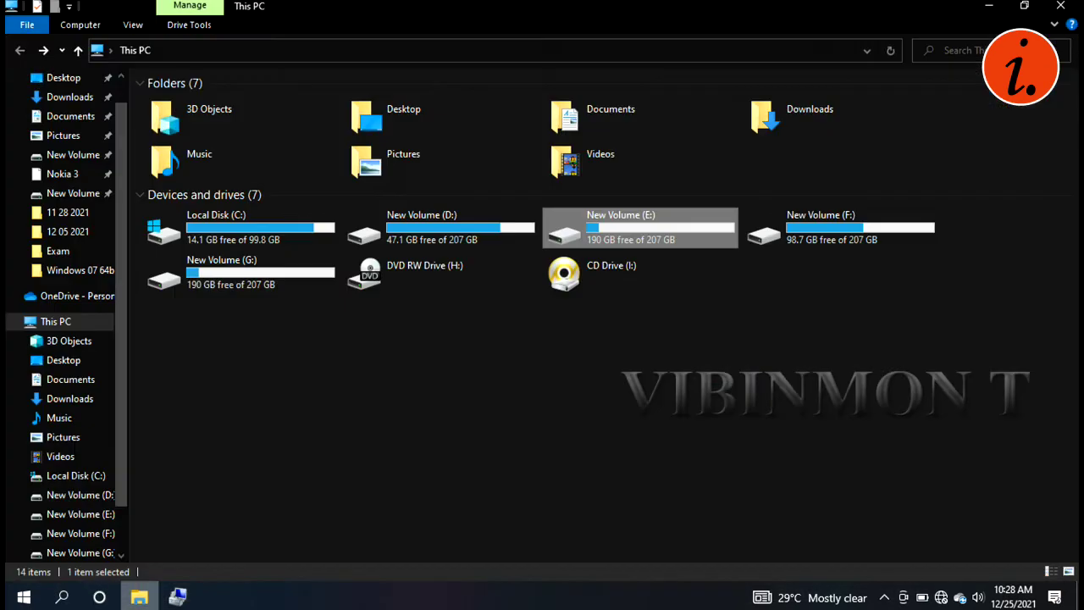
{"action": "right_click", "coordinate": [402, 495]}
{"action": "left_click", "coordinate": [458, 375]}
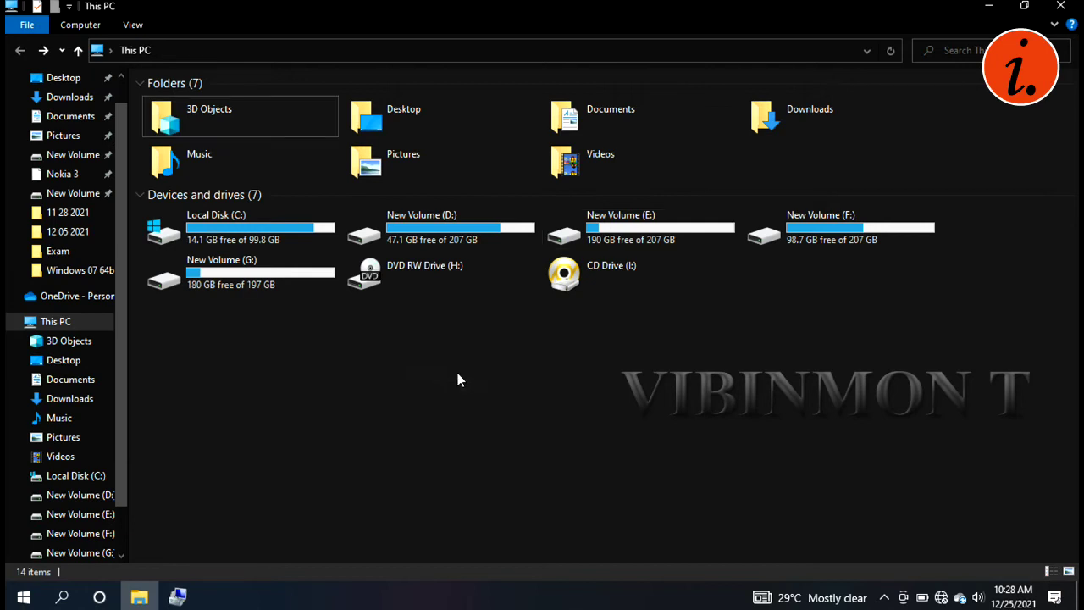
{"action": "right_click", "coordinate": [458, 379]}
{"action": "left_click", "coordinate": [496, 438]}
{"action": "left_click", "coordinate": [990, 5]}
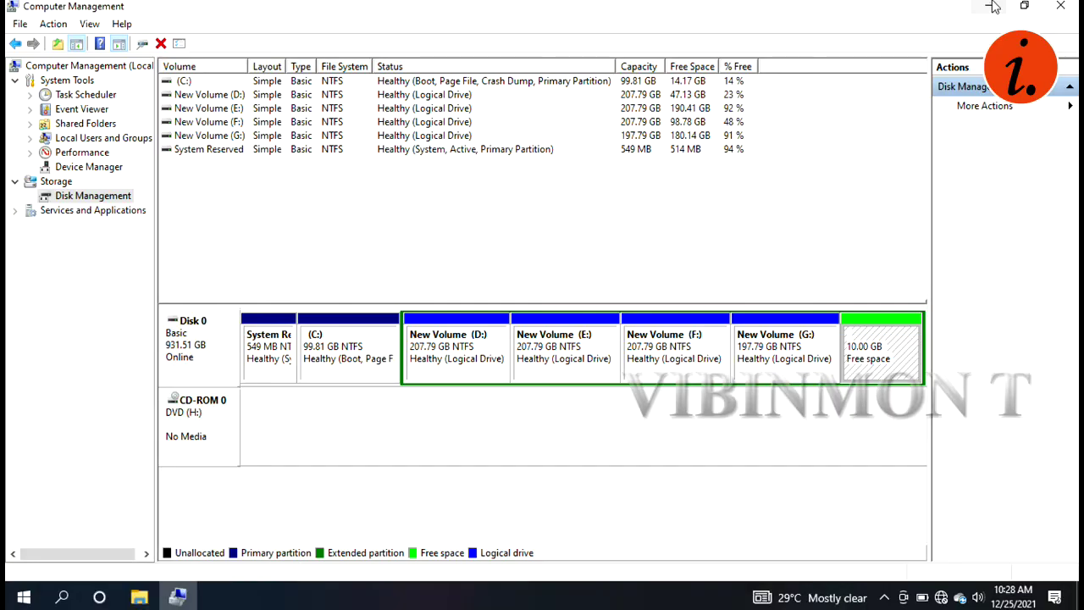
{"action": "right_click", "coordinate": [895, 369]}
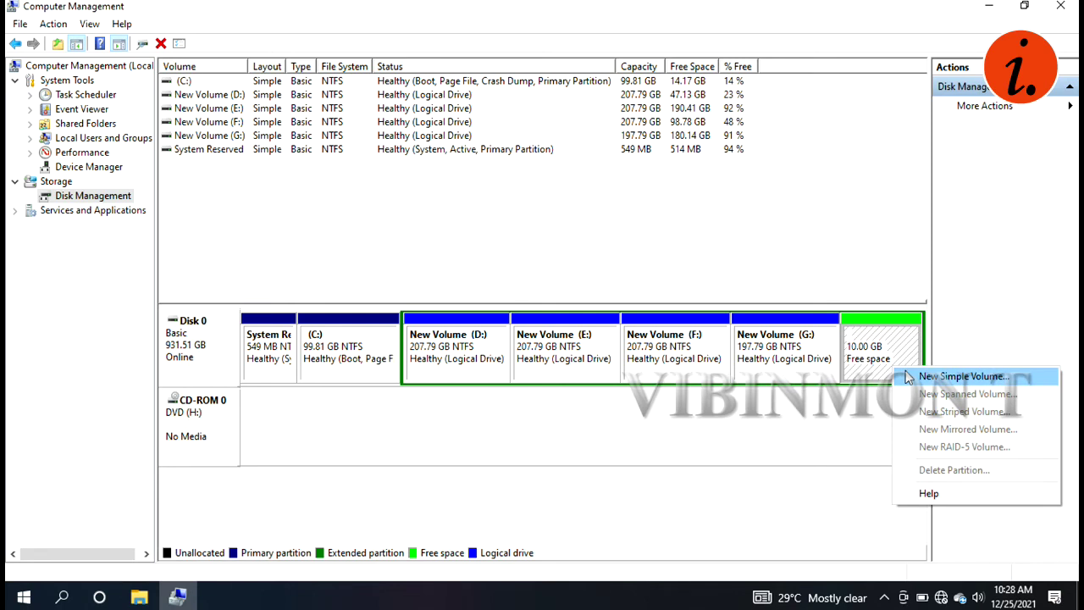
{"action": "left_click", "coordinate": [908, 375]}
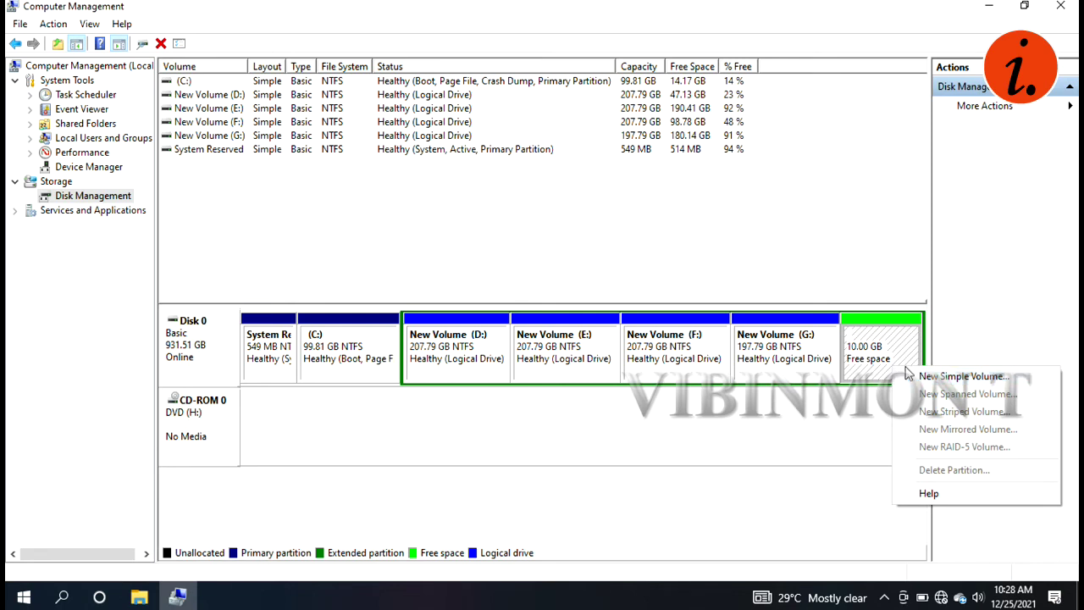
{"action": "left_click", "coordinate": [911, 376]}
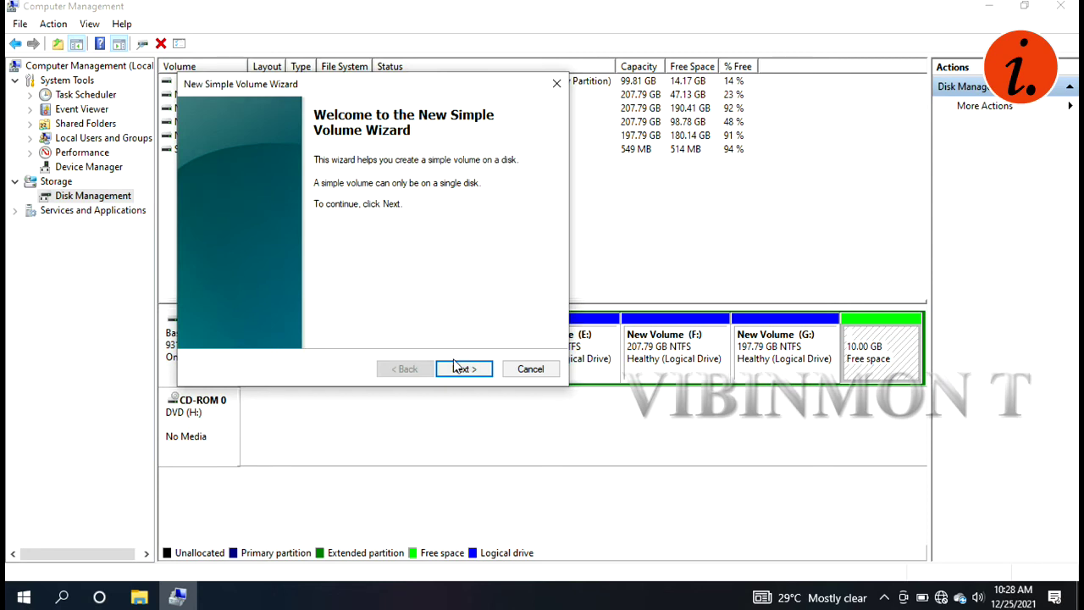
{"action": "left_click", "coordinate": [532, 369]}
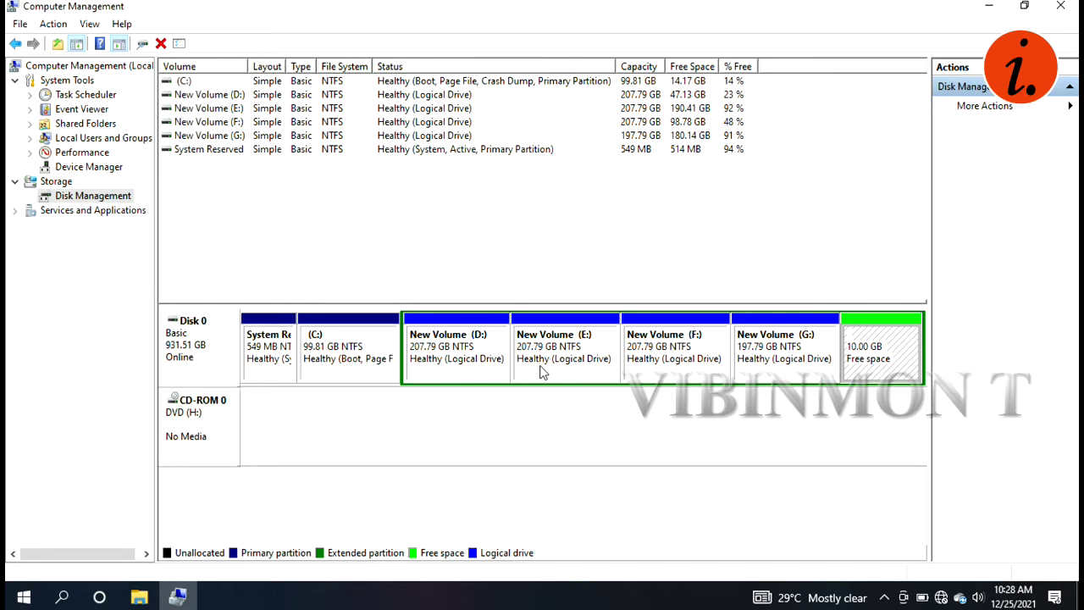
{"action": "left_click", "coordinate": [339, 366]}
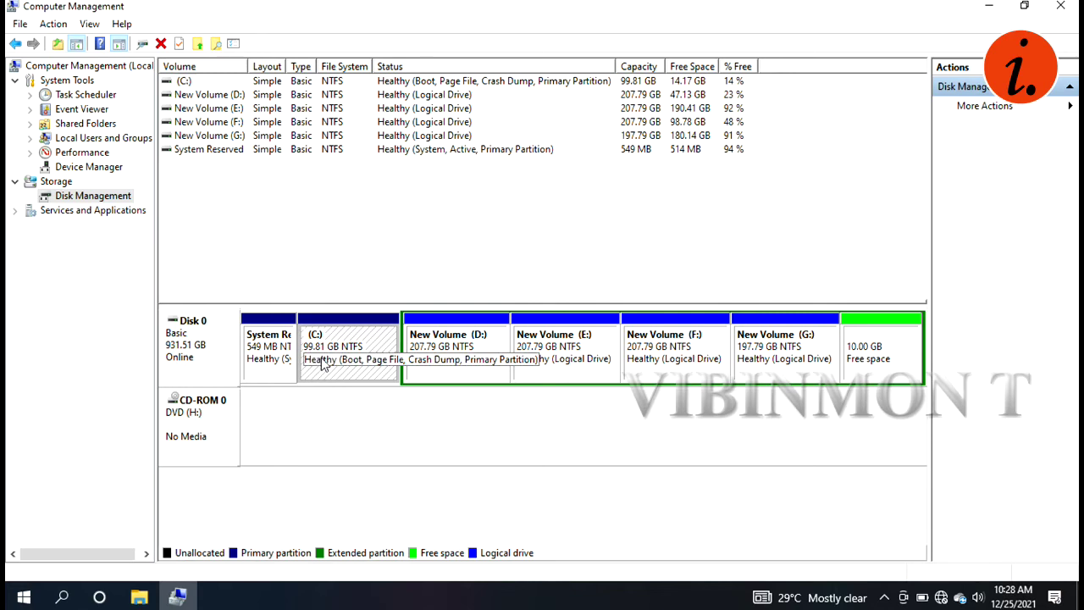
{"action": "right_click", "coordinate": [343, 375]}
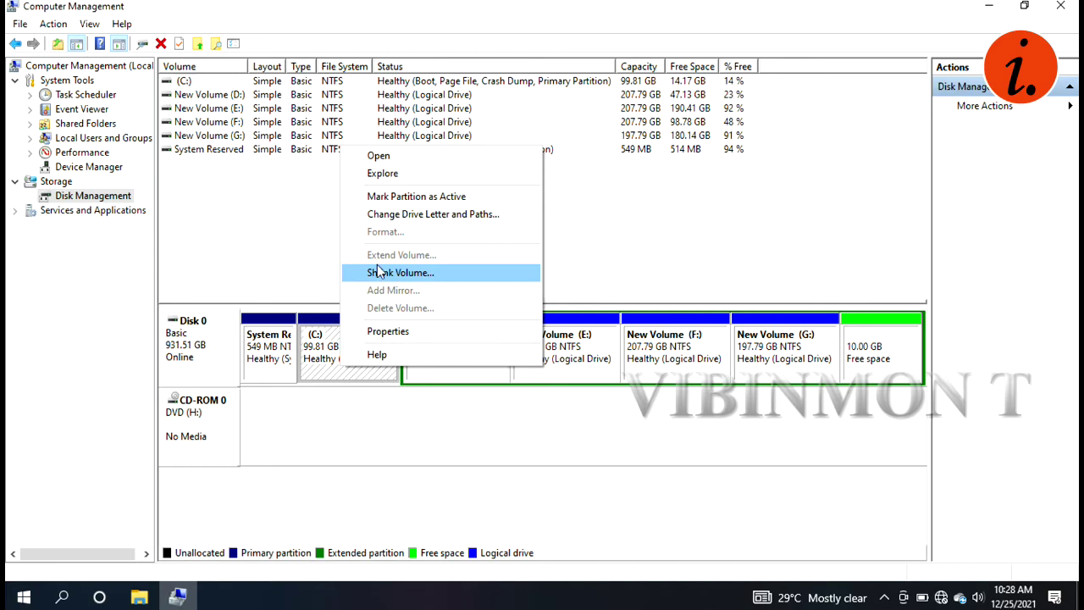
{"action": "left_click", "coordinate": [408, 397]}
Create a 10239 MB simple volume in the free space with drive letter J, NTFS, default allocation unit, label New Volume and quick format.
{"action": "left_click", "coordinate": [881, 353]}
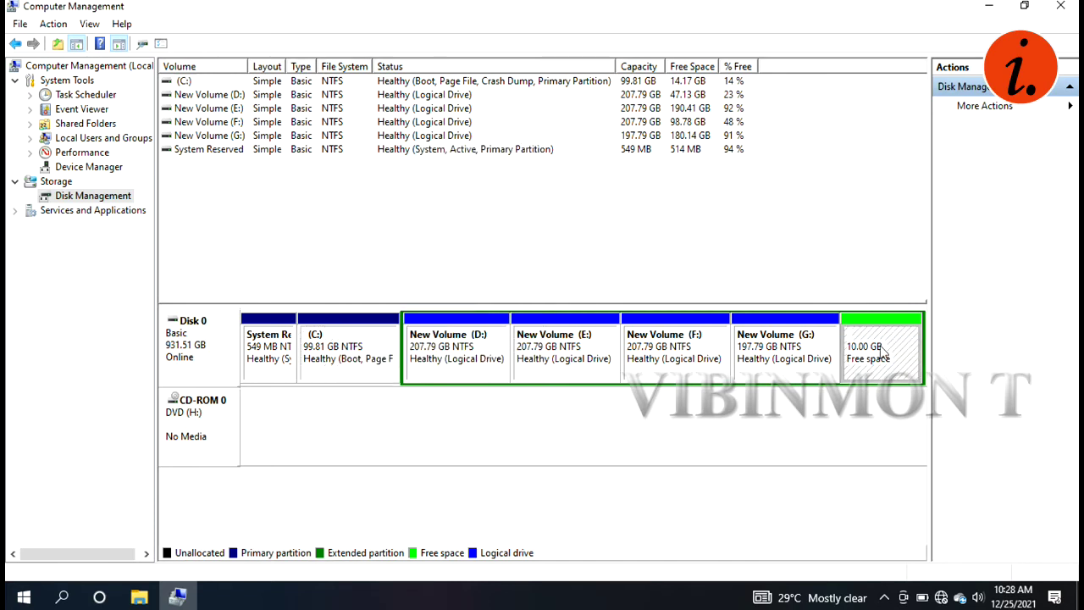
{"action": "right_click", "coordinate": [881, 352]}
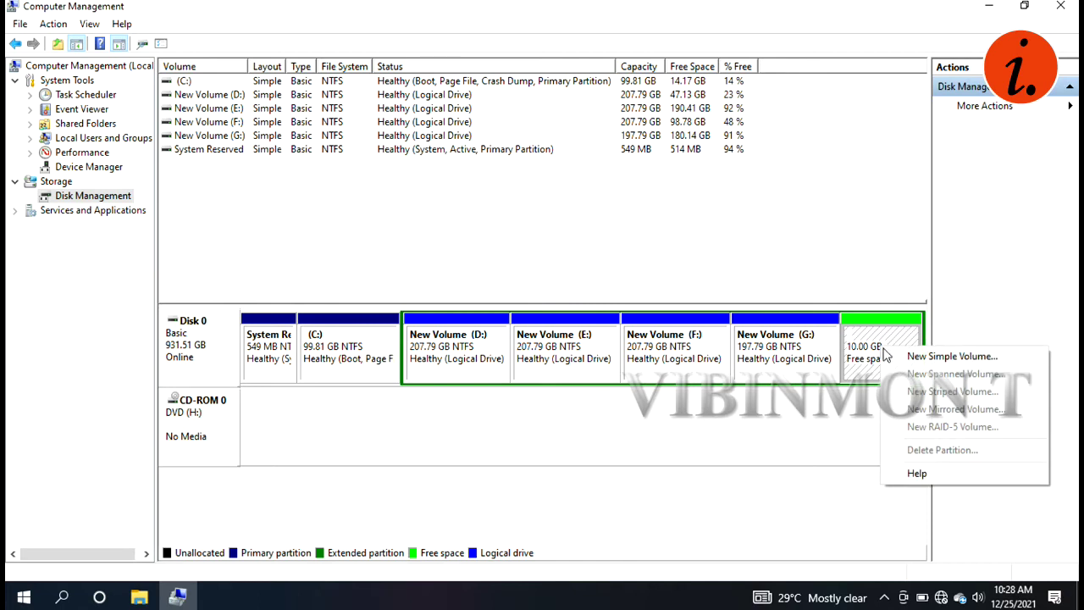
{"action": "left_click", "coordinate": [891, 360]}
{"action": "left_click", "coordinate": [461, 371]}
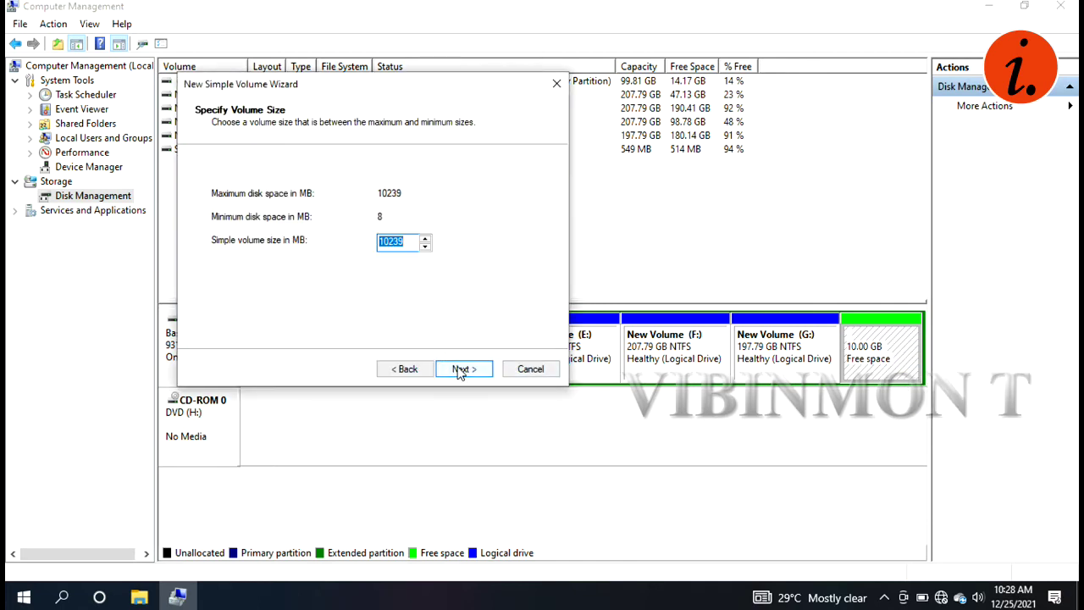
{"action": "left_click", "coordinate": [462, 370]}
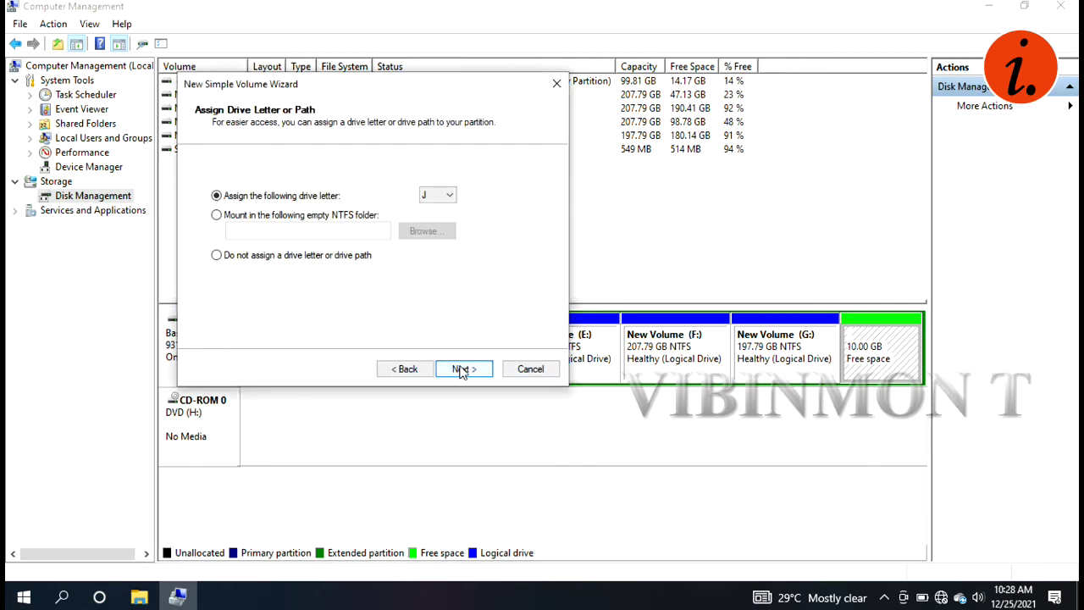
{"action": "left_click", "coordinate": [461, 371]}
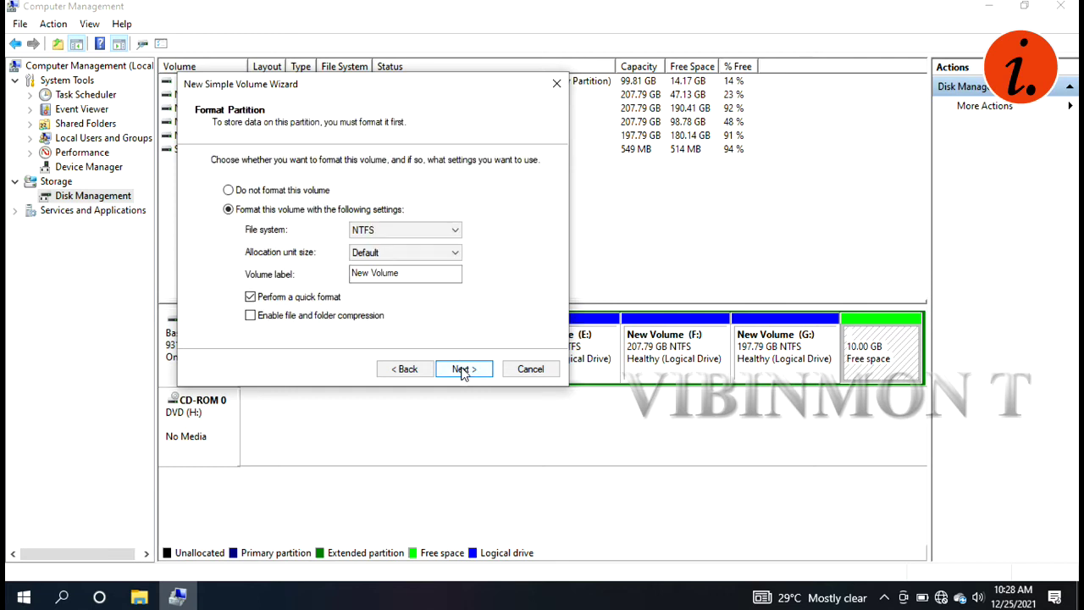
{"action": "left_click", "coordinate": [461, 370]}
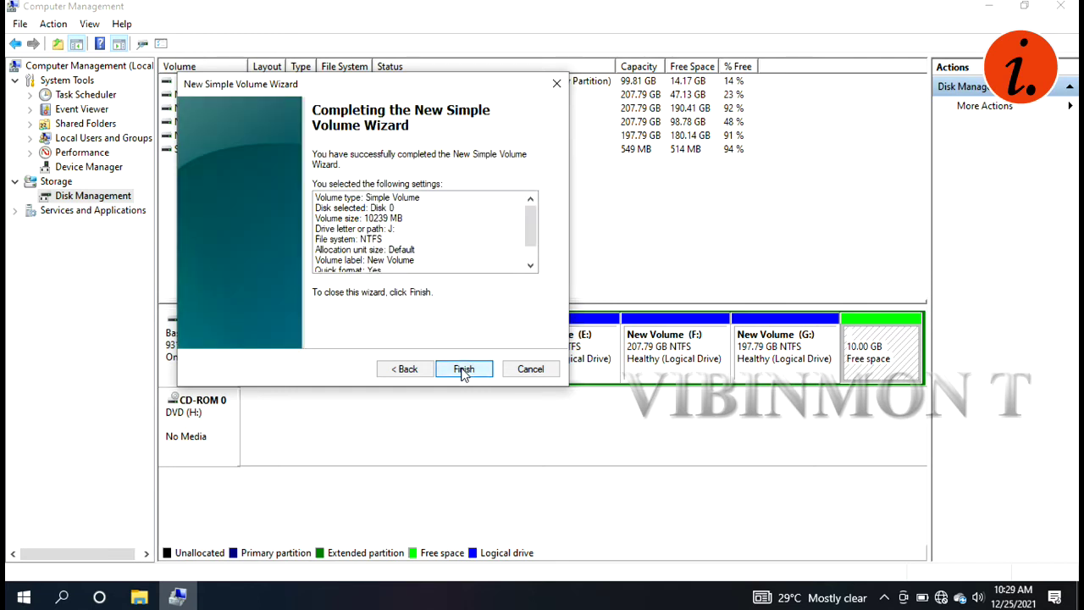
{"action": "left_click", "coordinate": [462, 369]}
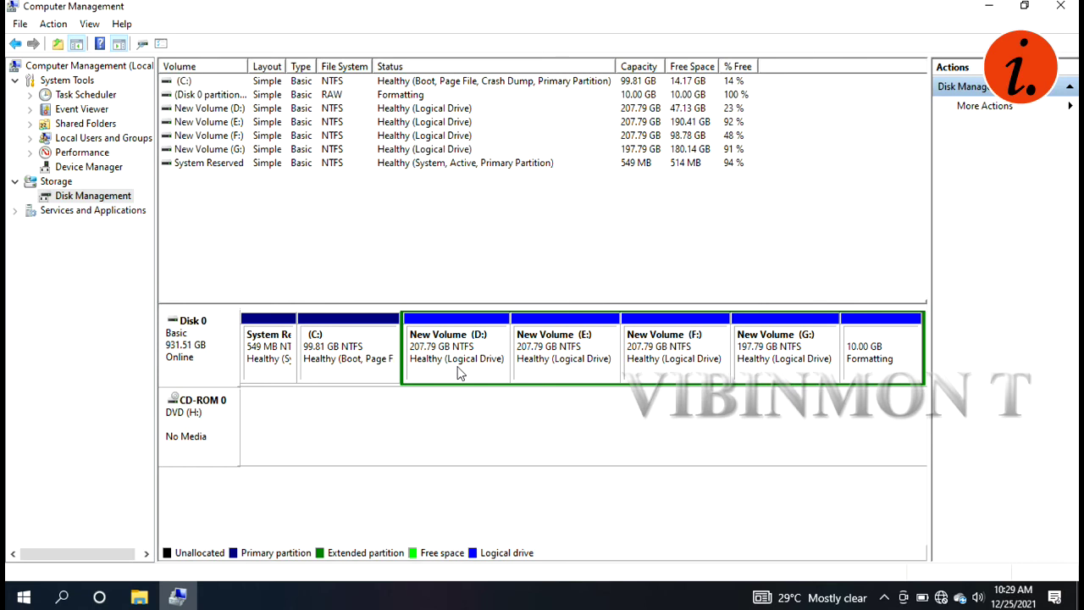
Switch to File Explorer and refresh This PC to check for New Volume (J:) among the drives.
{"action": "left_click", "coordinate": [146, 598]}
{"action": "right_click", "coordinate": [468, 462]}
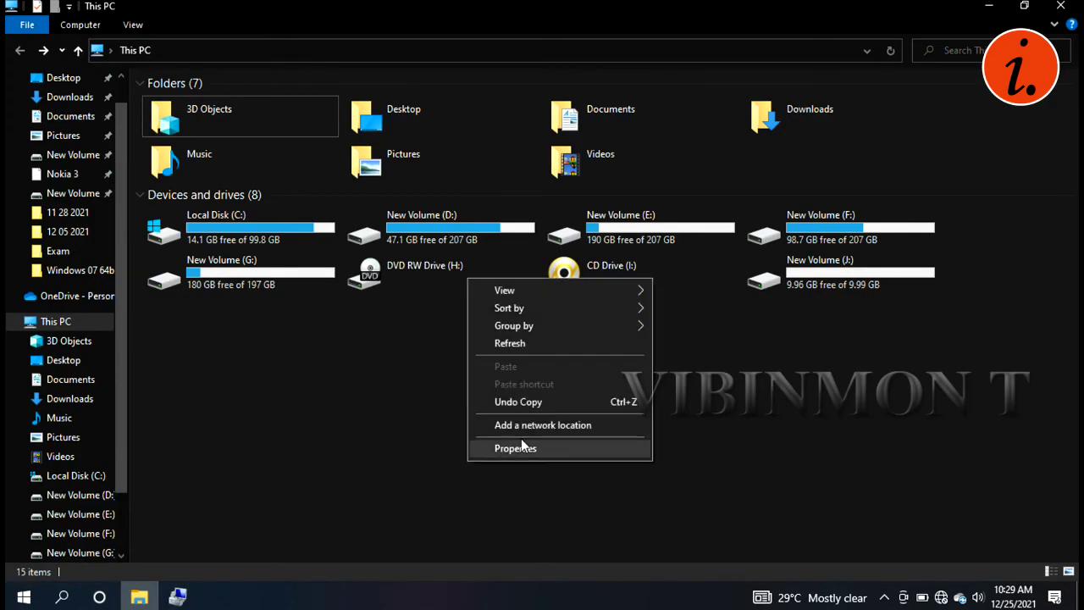
{"action": "left_click", "coordinate": [538, 349]}
{"action": "right_click", "coordinate": [538, 350]}
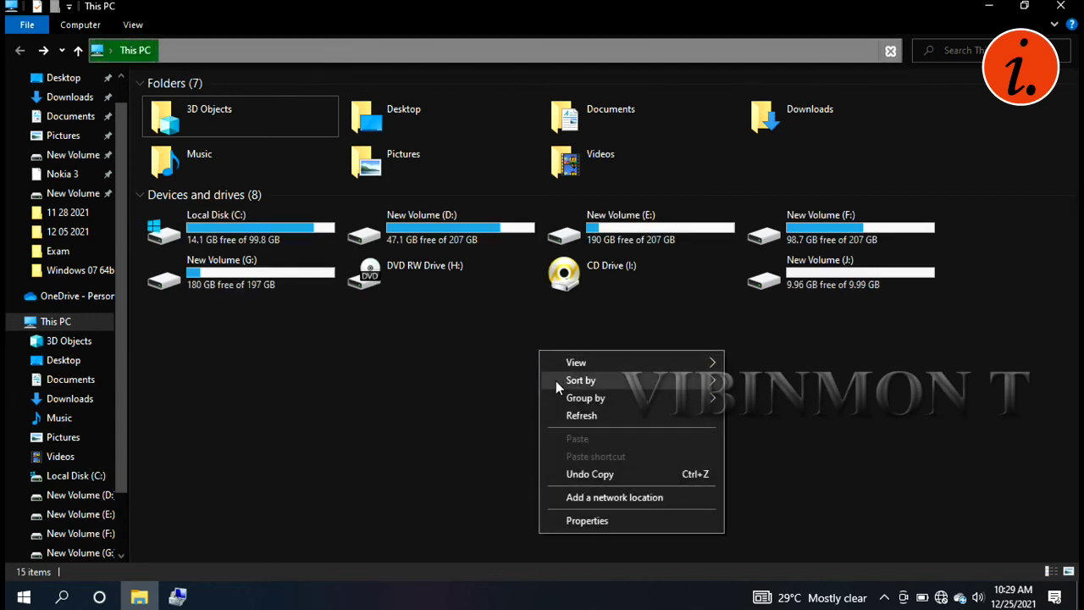
{"action": "left_click", "coordinate": [563, 417]}
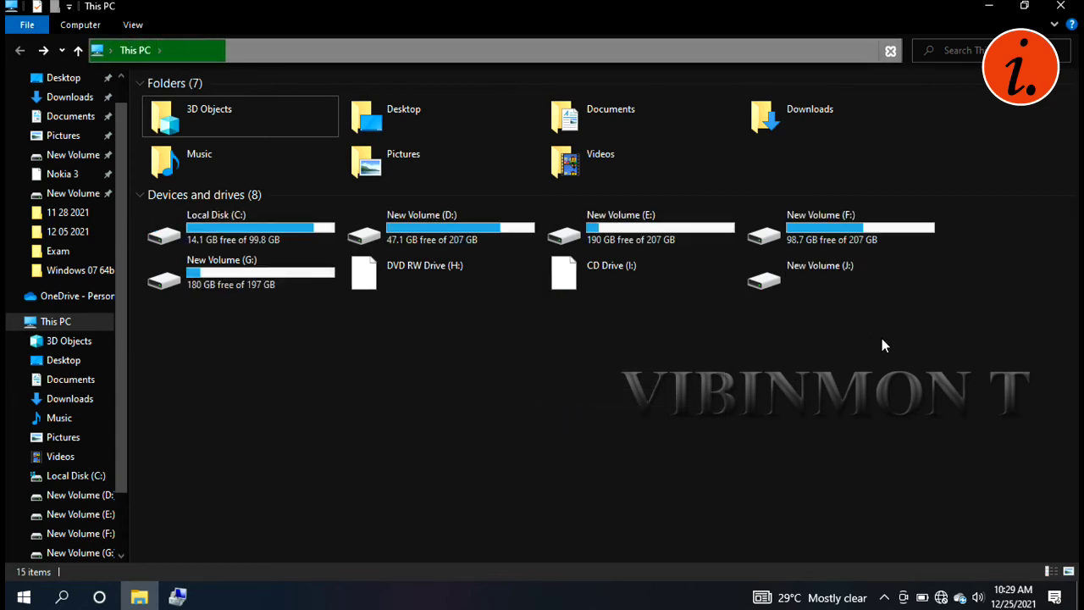